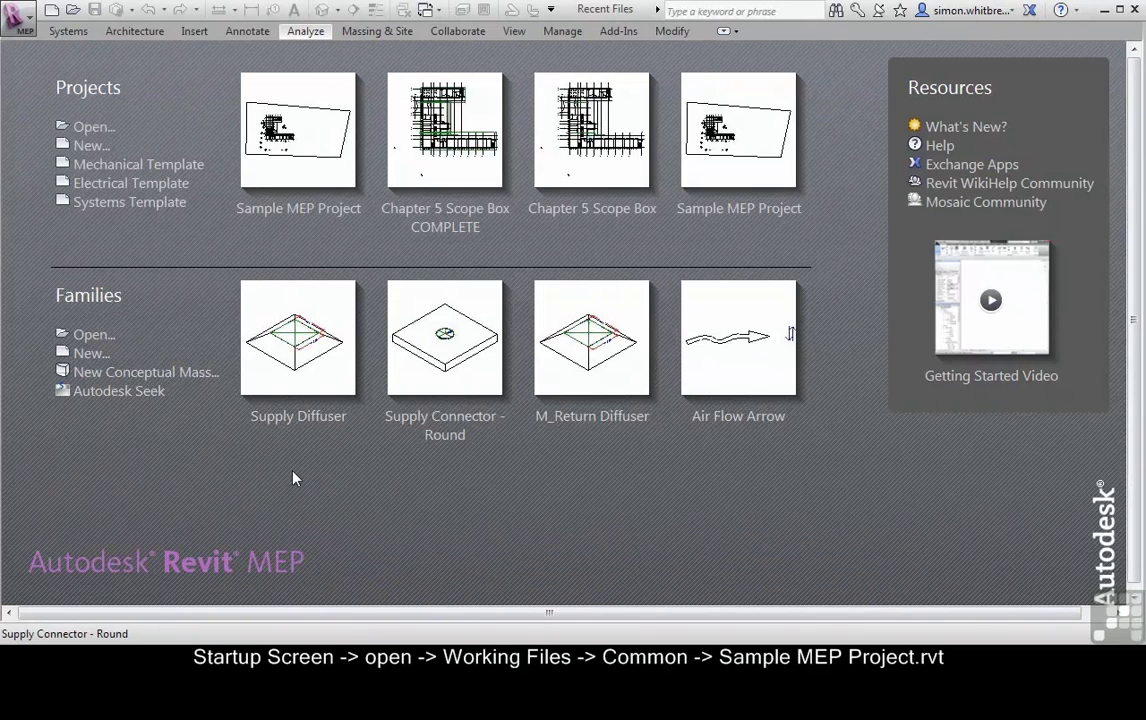
- Open Sample MEP Project.rvt from the Revit MEP Common folder
left_click(93, 128)
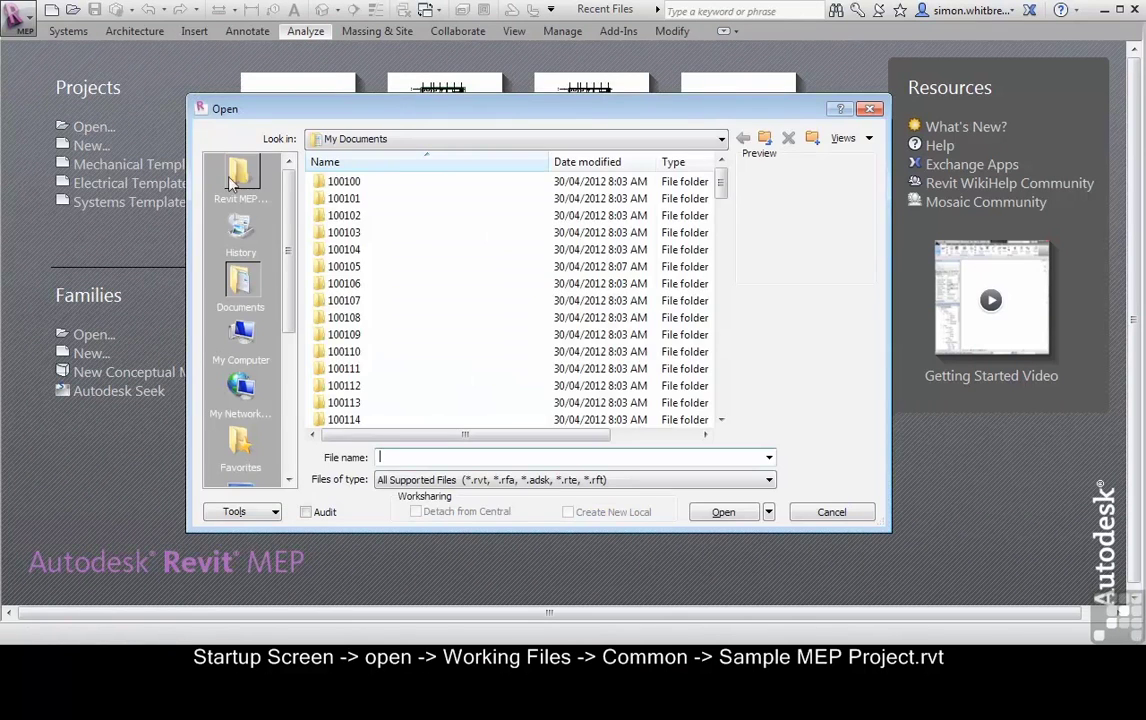
left_click(238, 178)
left_click_drag(720, 250, 716, 345)
double_click(351, 334)
left_click(352, 217)
left_click(712, 514)
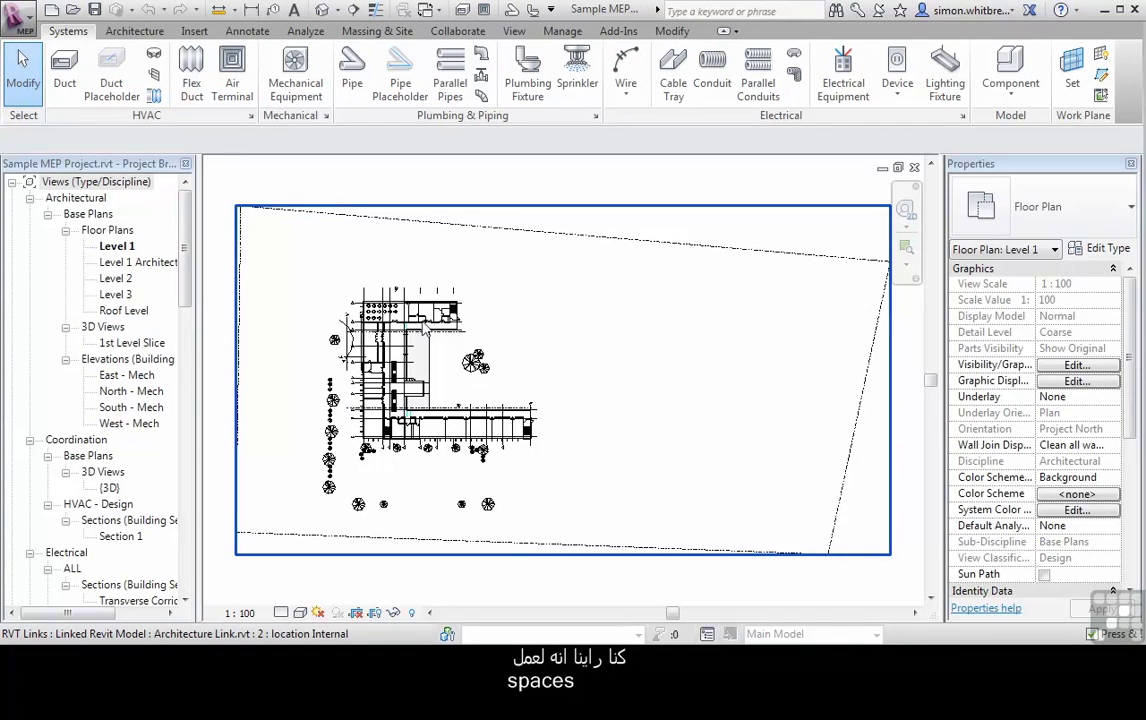
- Enable Room Bounding in the linked Architecture Link.rvt type properties
left_click(425, 328)
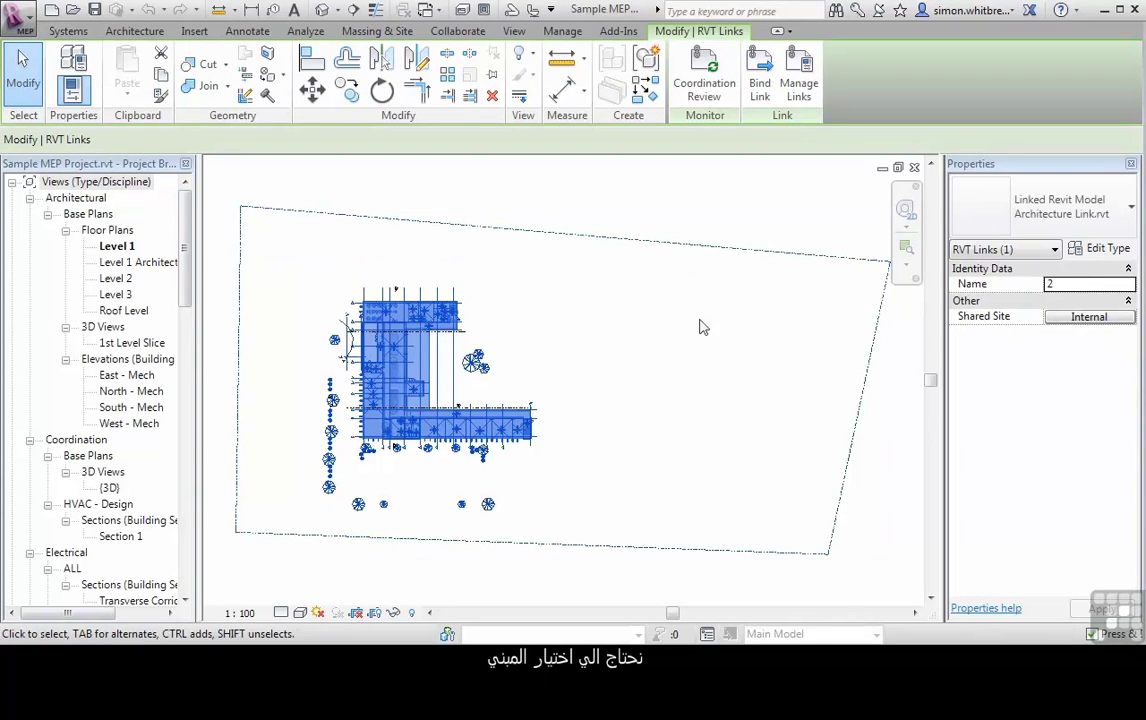
left_click(1099, 248)
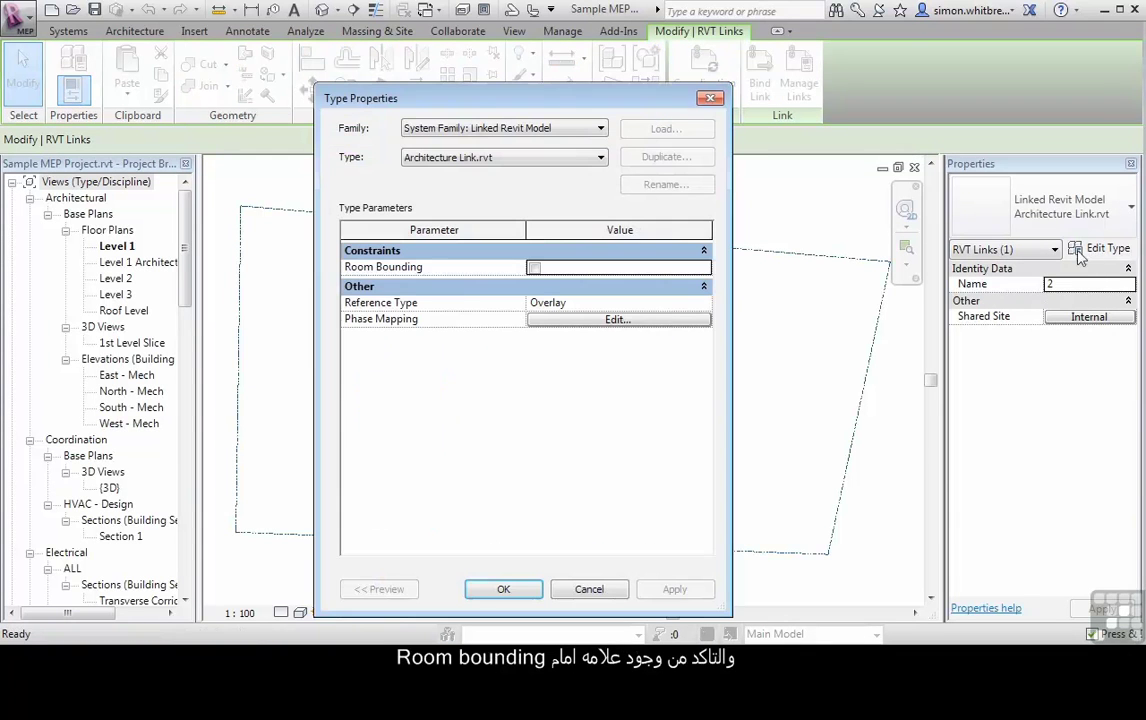
left_click(533, 268)
left_click(503, 588)
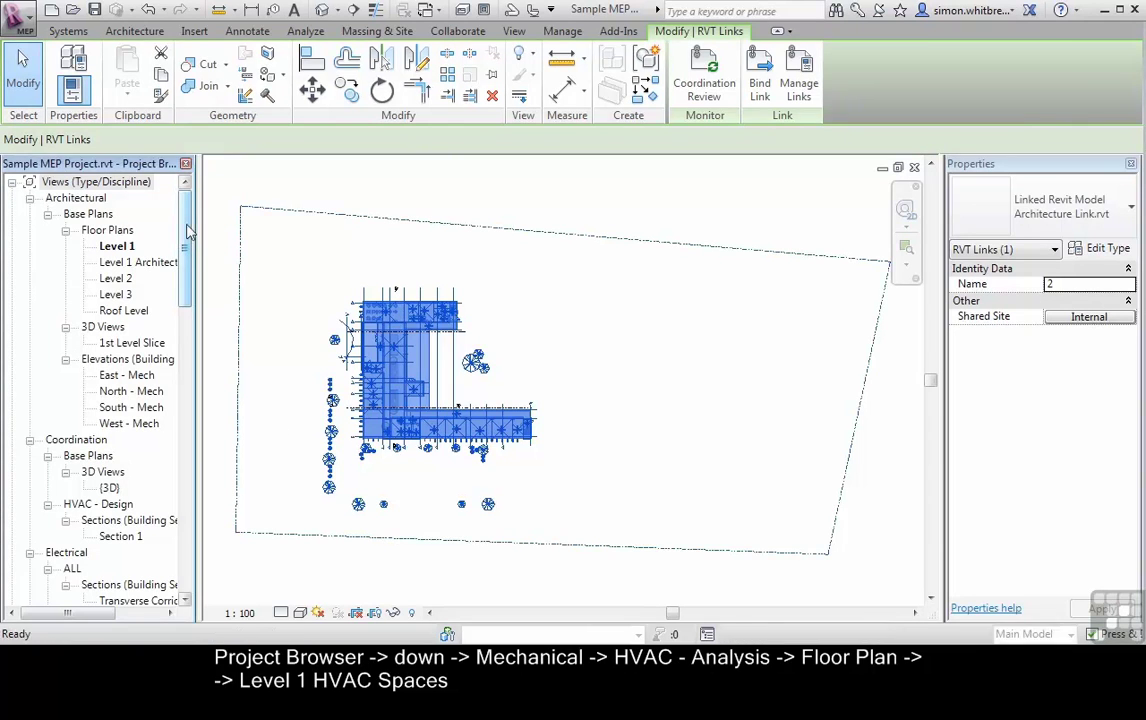
- Open Mechanical > HVAC - Analysis > Level 1 HVAC Spaces and select the linked architecture model
left_click_drag(183, 225, 185, 338)
left_click(86, 376)
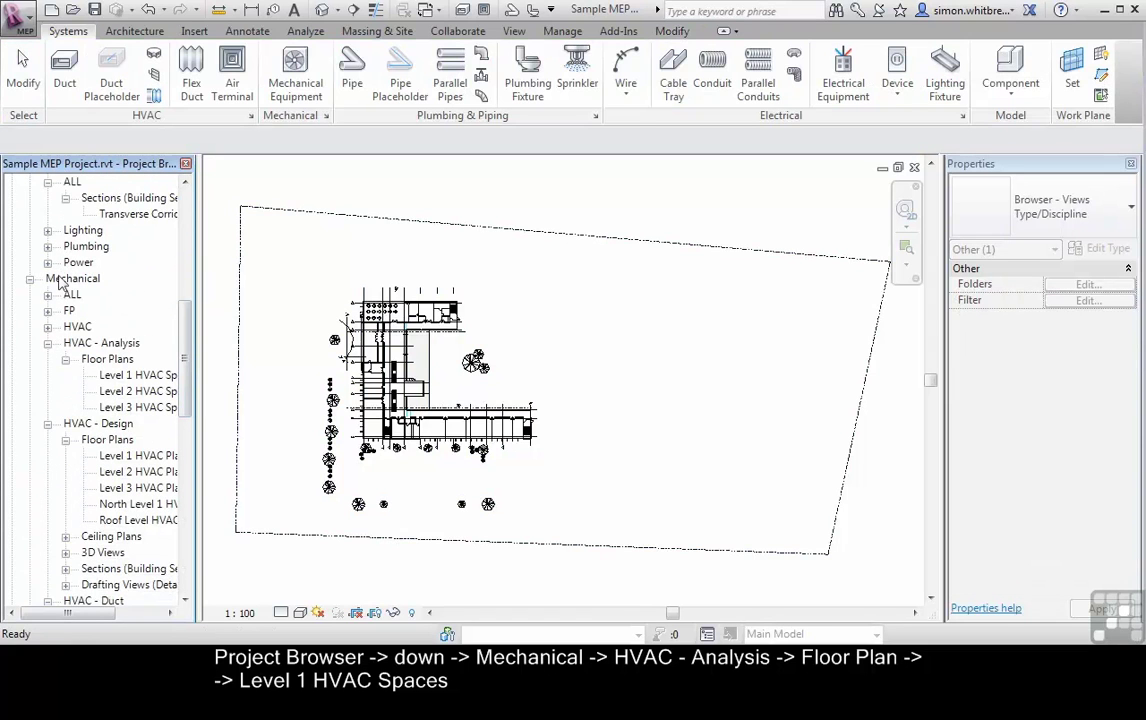
double_click(126, 378)
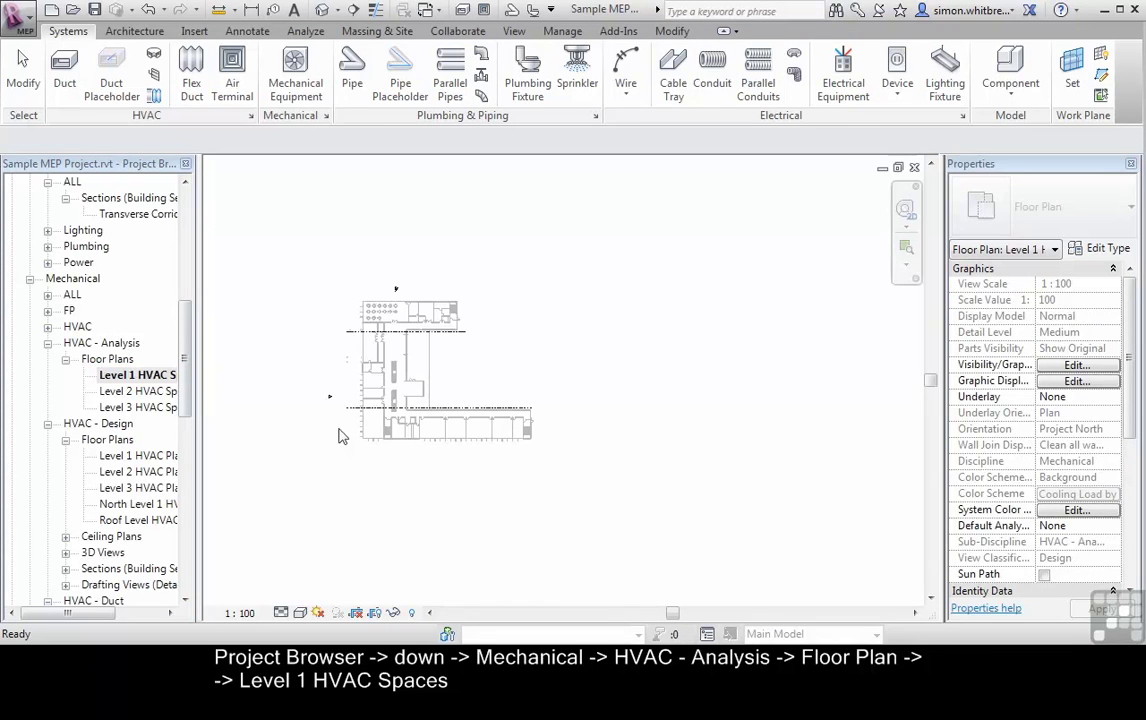
left_click(338, 436)
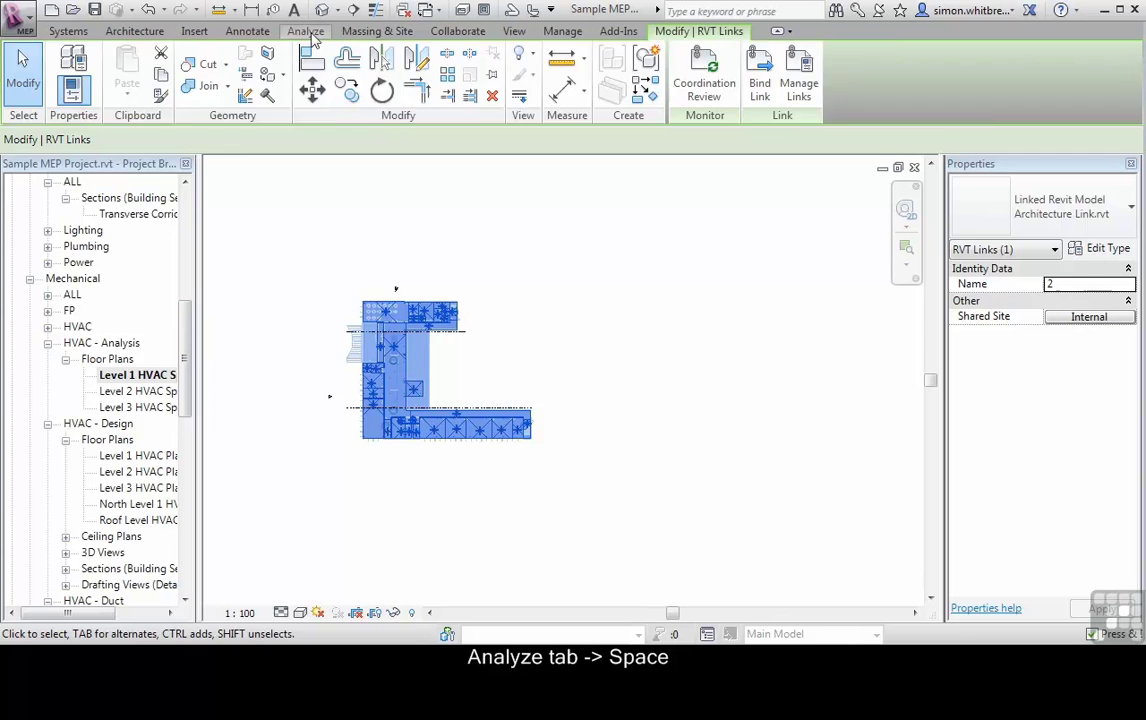
- Start the Space tool with Upper Limit Level 2, Offset 0 and Tag on Placement off
left_click(309, 32)
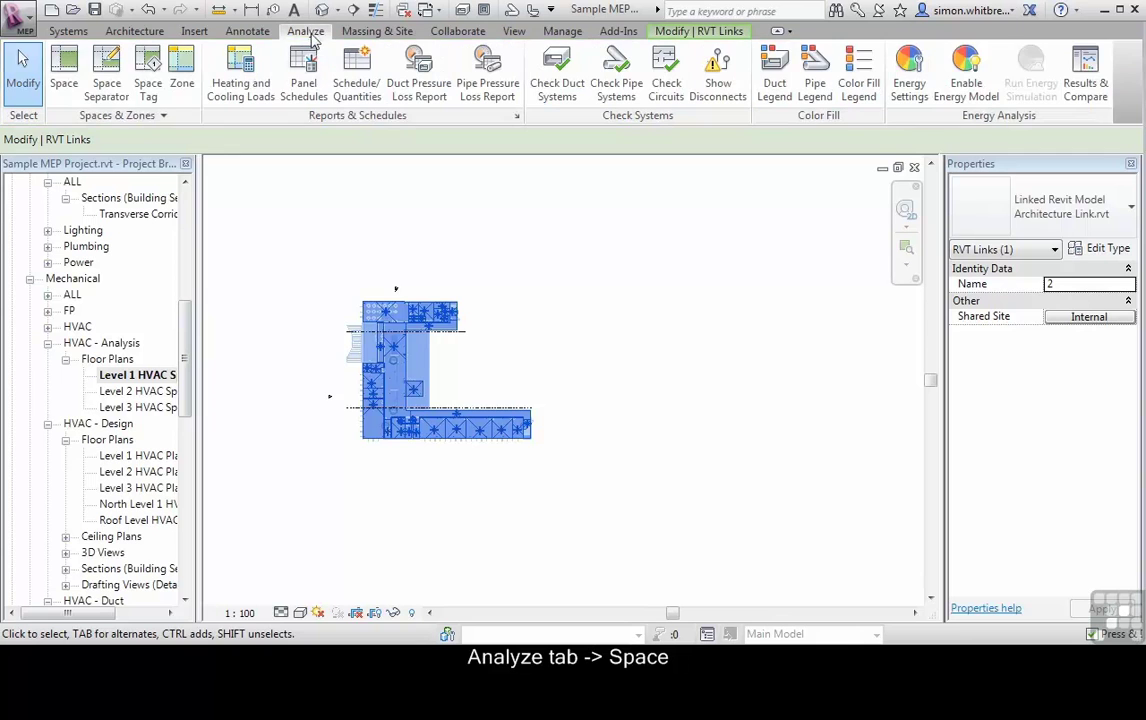
left_click(63, 84)
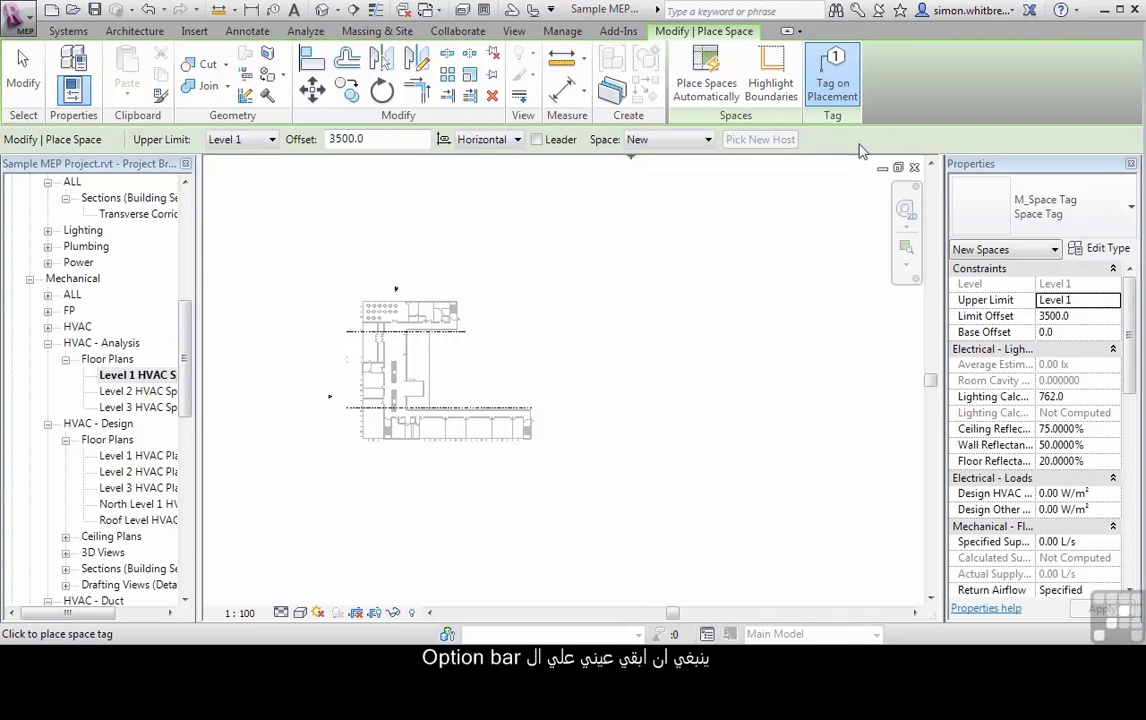
left_click(112, 376)
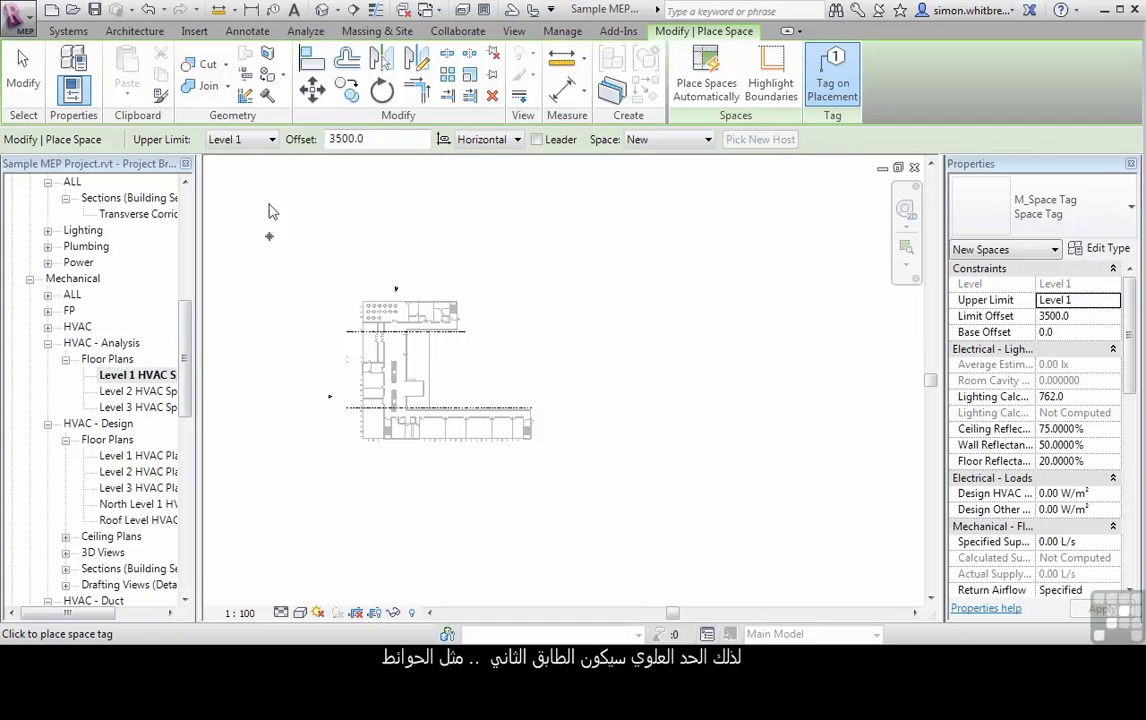
left_click(258, 142)
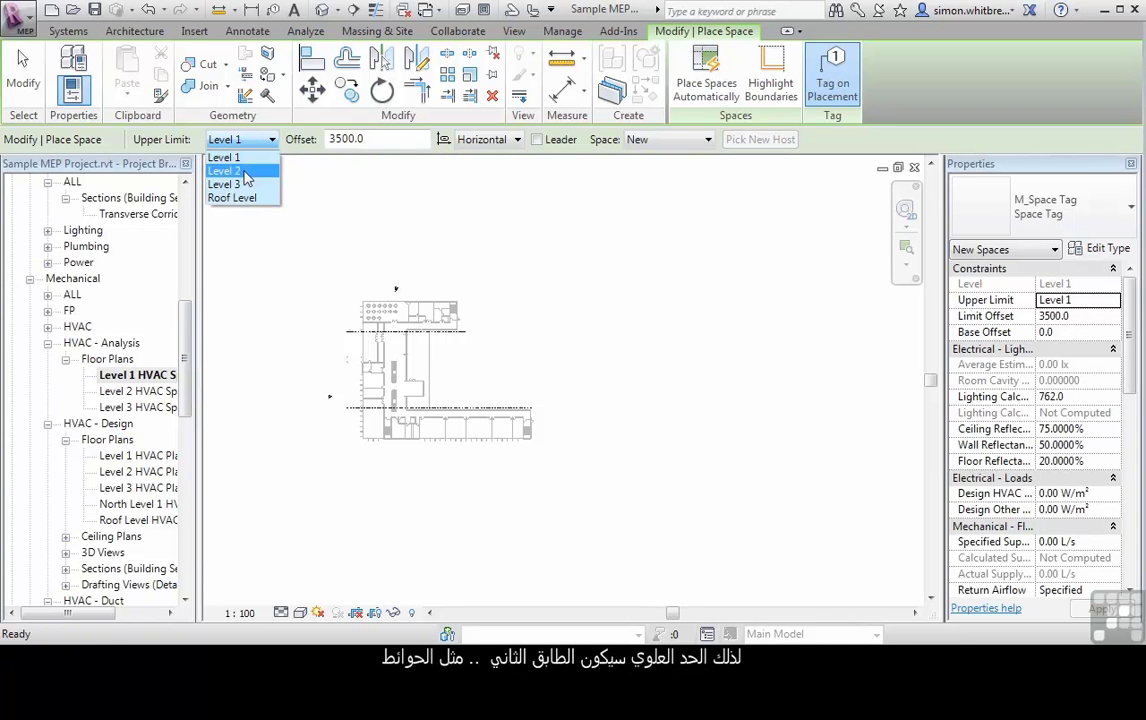
left_click(246, 177)
double_click(375, 140)
type("0")
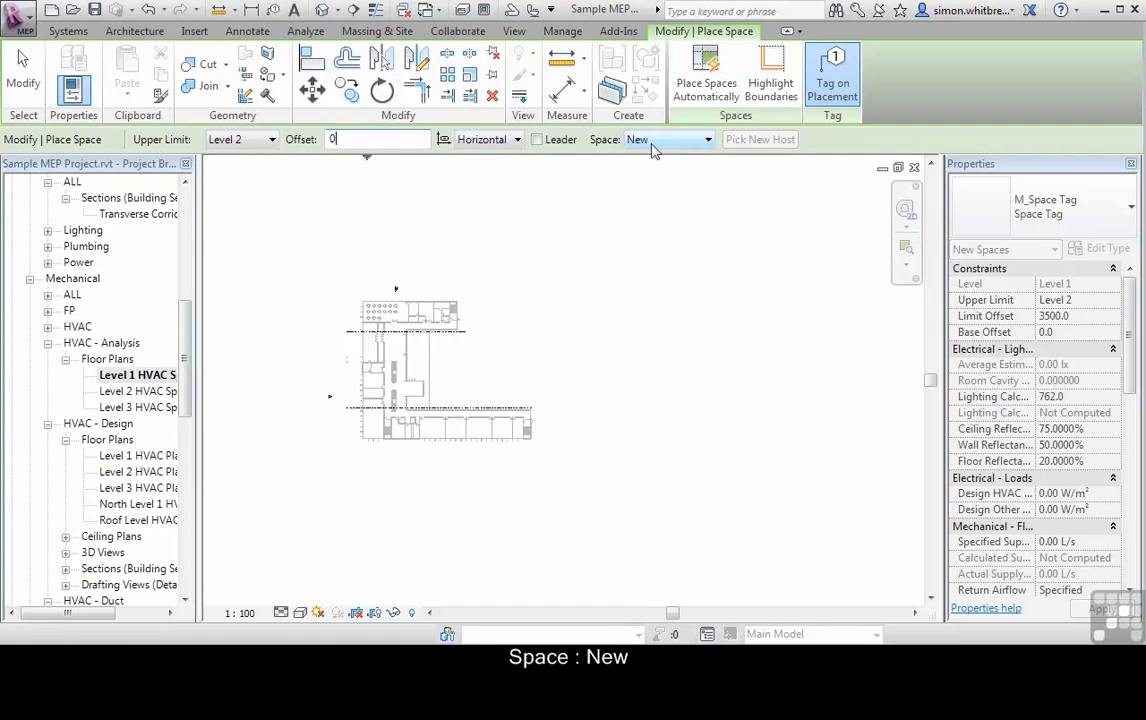
left_click(836, 88)
left_click(836, 88)
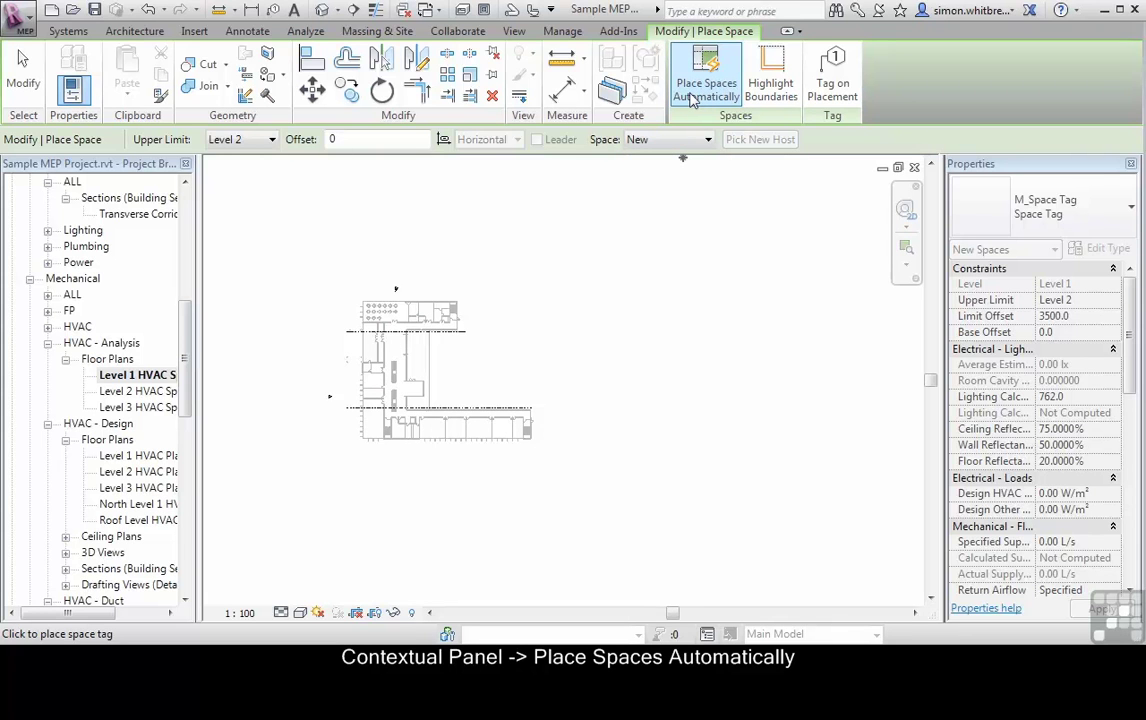
- Place spaces automatically, creating 34 spaces on Level 1, and close the message
left_click(690, 100)
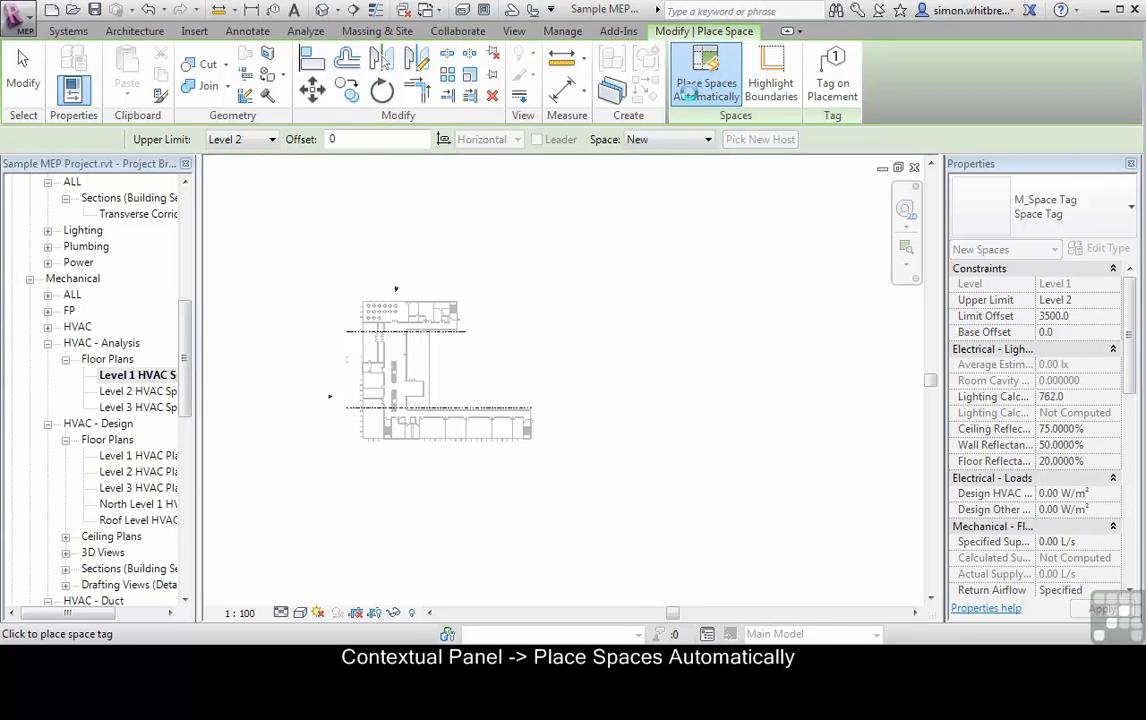
left_click_drag(264, 286, 627, 298)
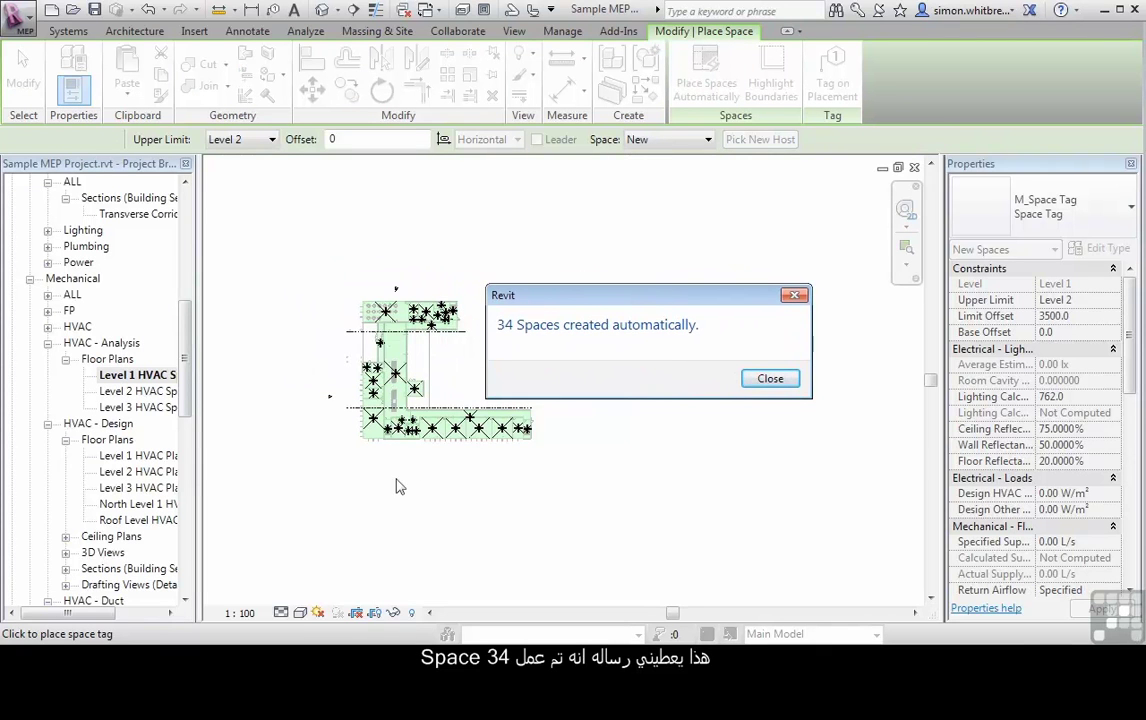
left_click(770, 378)
- Open Level 2 HVAC Spaces and start the Space tool with Upper Limit Level 3, Offset 0
key("Escape")
key("Escape")
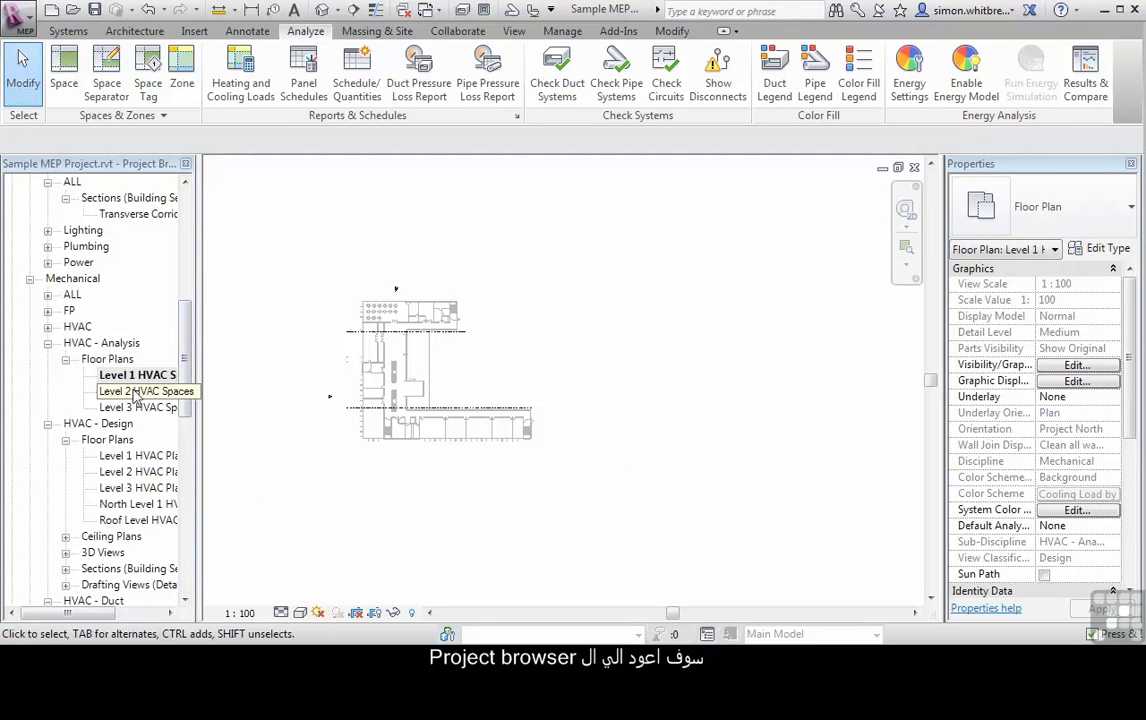
double_click(134, 393)
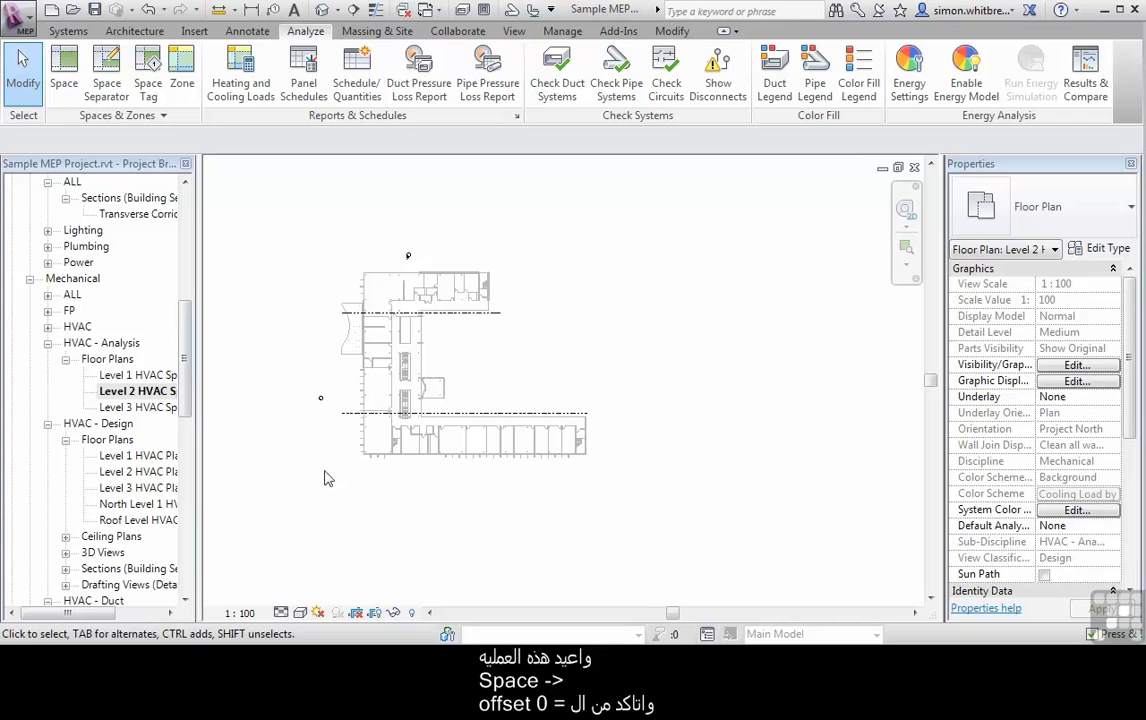
left_click(72, 88)
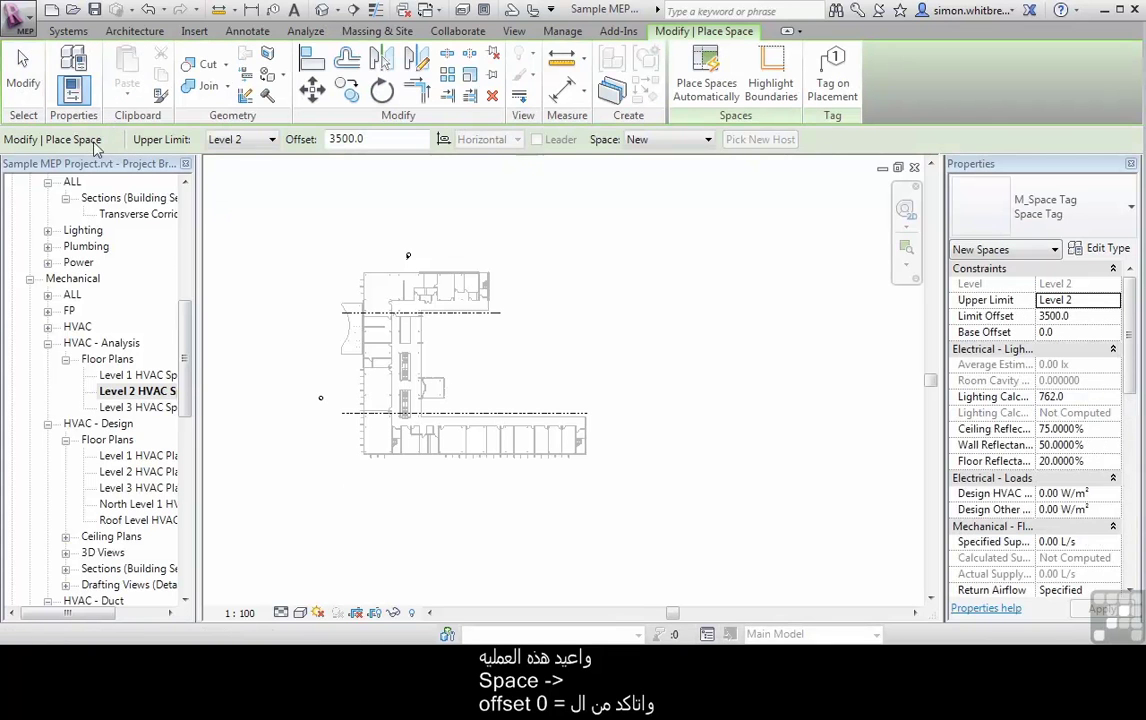
left_click(232, 139)
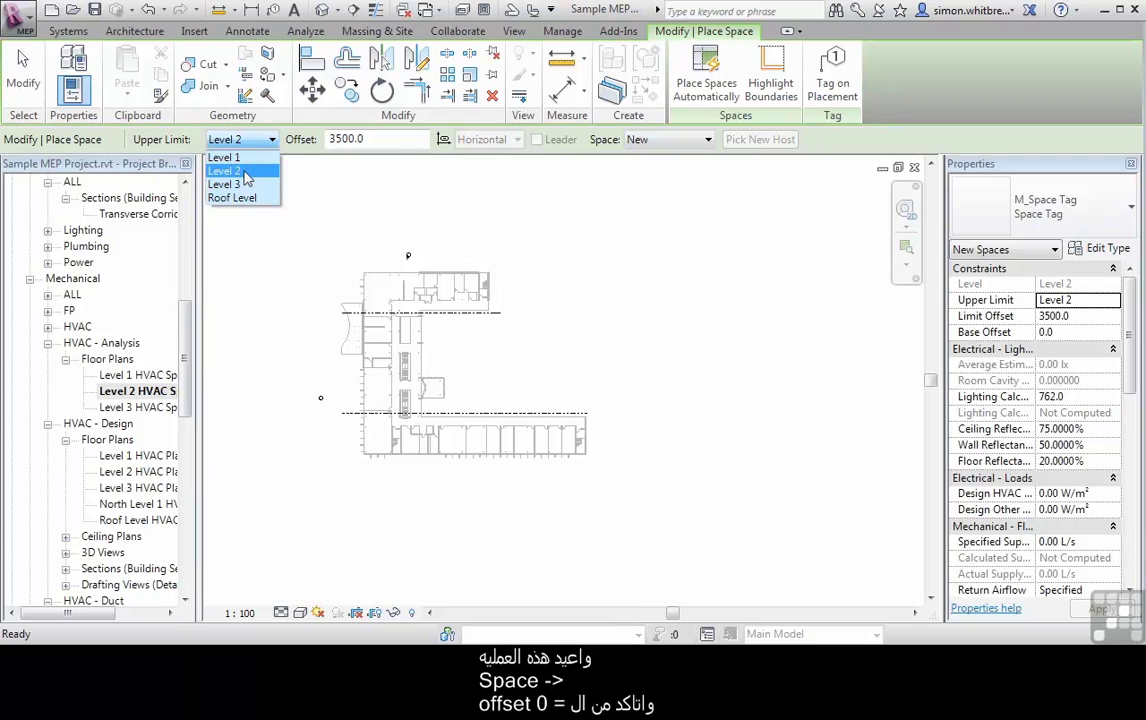
left_click(245, 184)
double_click(340, 139)
type("0")
- Automatically place 39 spaces on Level 2, close the message and end placement
left_click(706, 86)
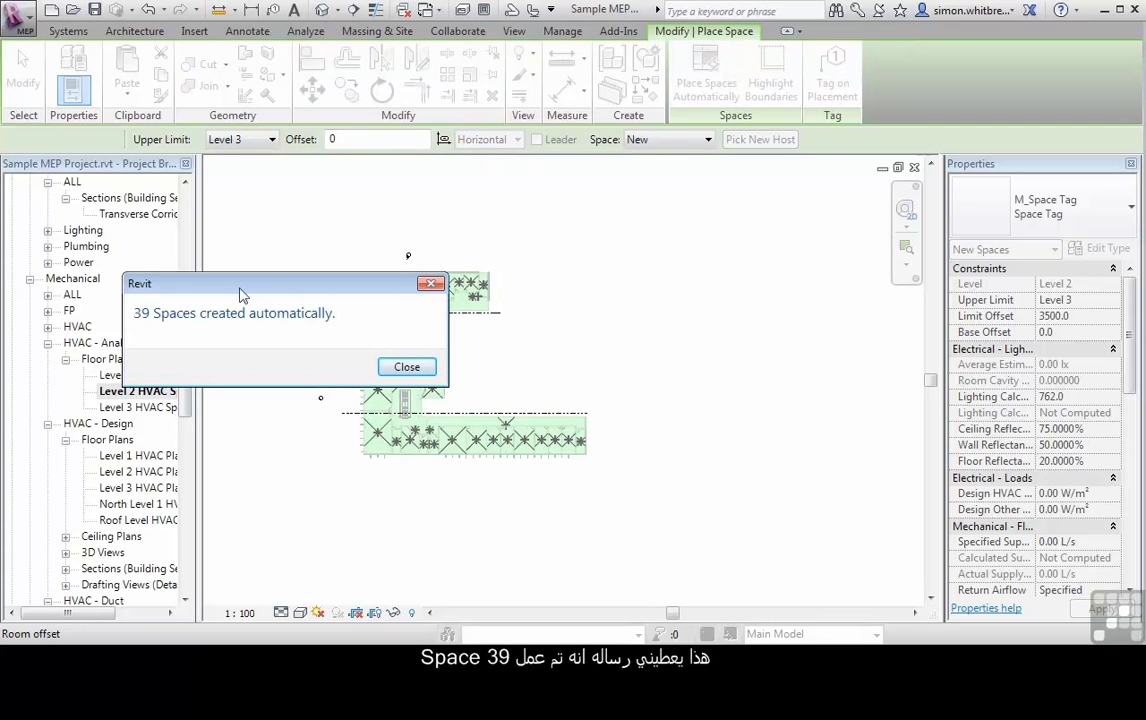
left_click_drag(241, 290, 628, 296)
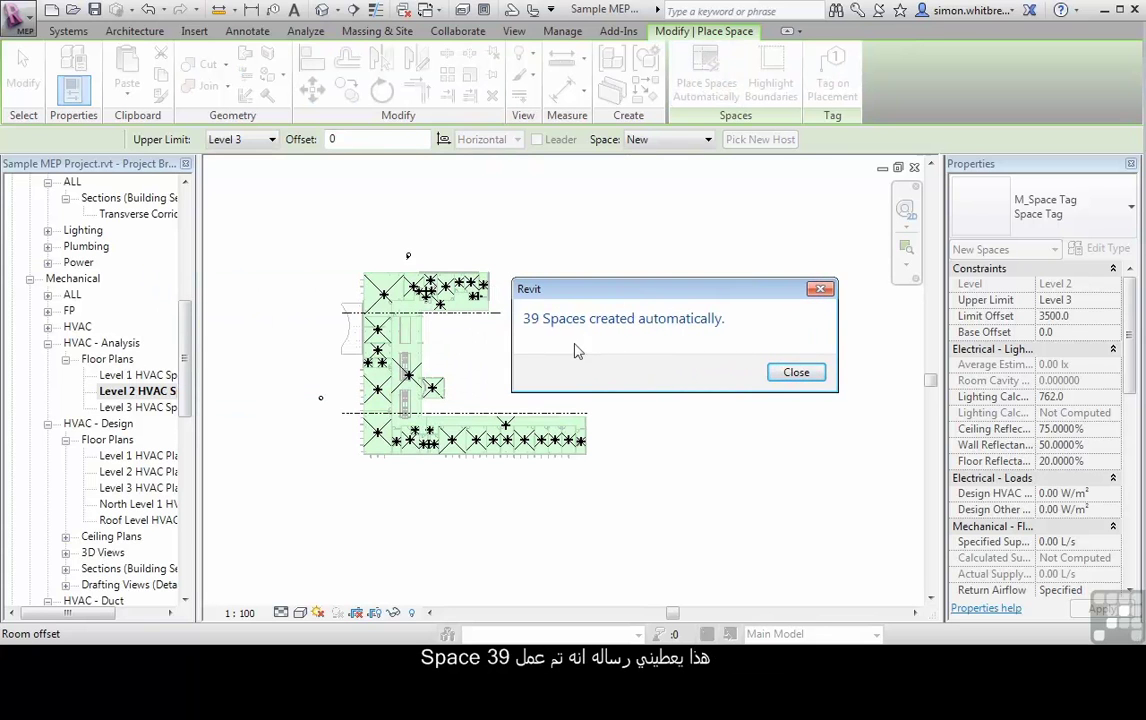
left_click(797, 373)
key("Escape")
key("Escape")
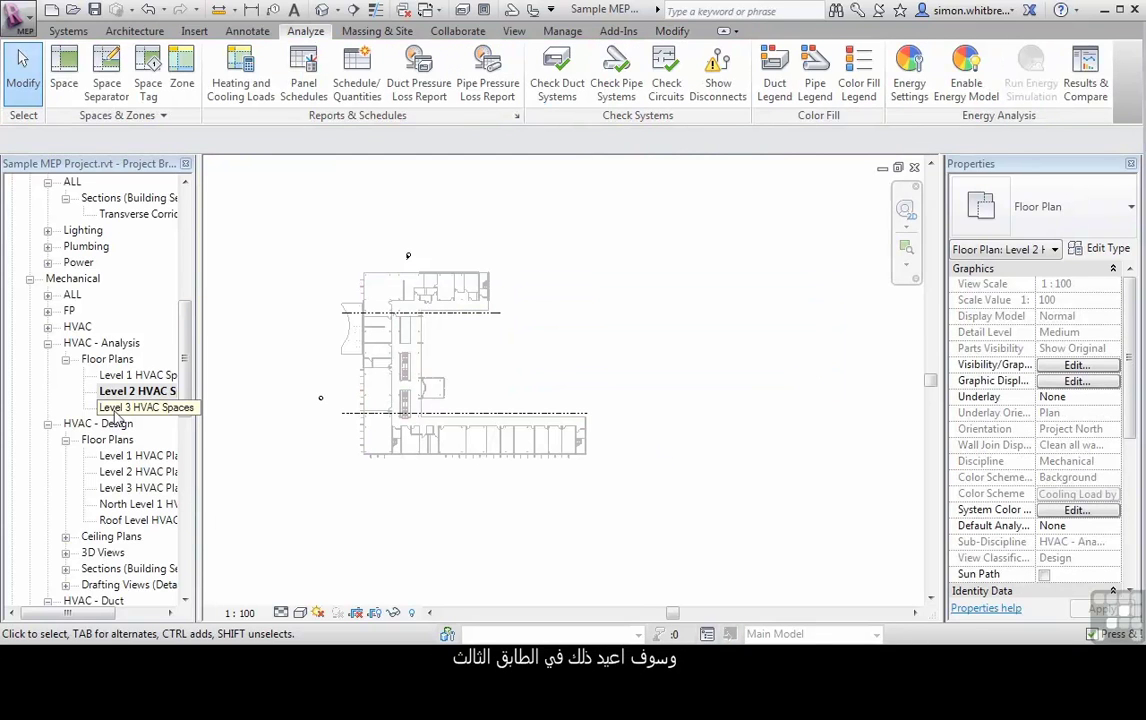
- Open Level 3 HVAC Spaces and start the Space tool with Upper Limit Roof Level, Offset 0
double_click(114, 410)
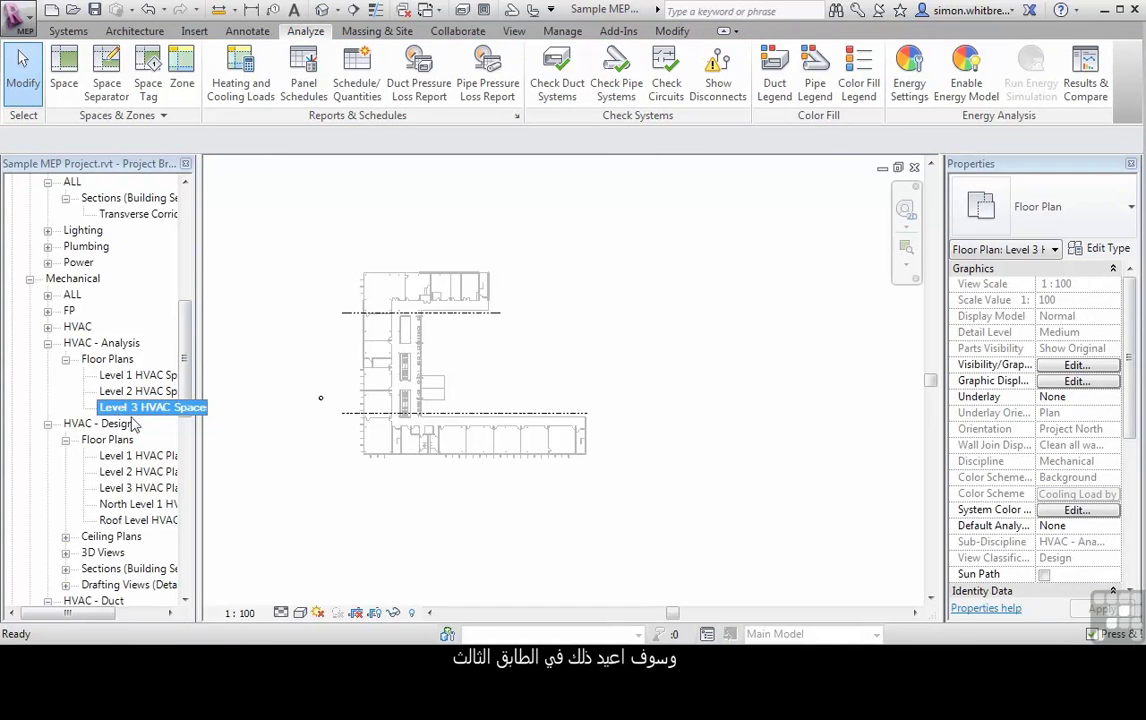
left_click(62, 78)
left_click(230, 139)
left_click(232, 198)
double_click(350, 139)
type("0")
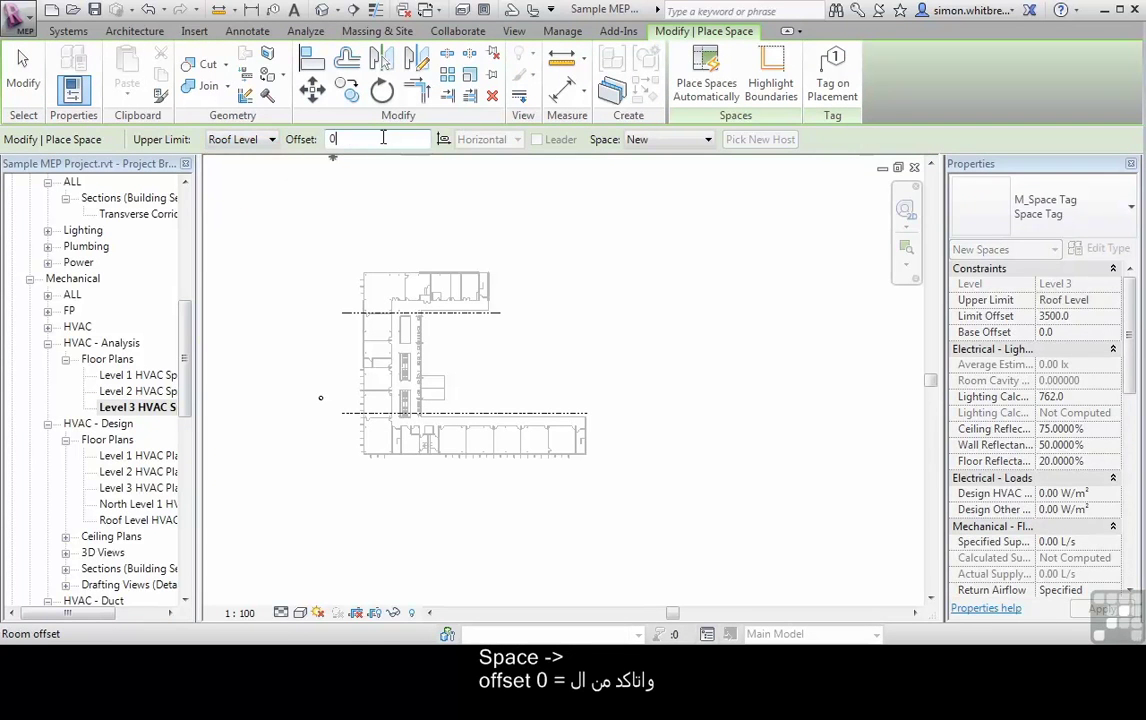
- Automatically place 35 spaces on Level 3, close the message and end placement
left_click(706, 80)
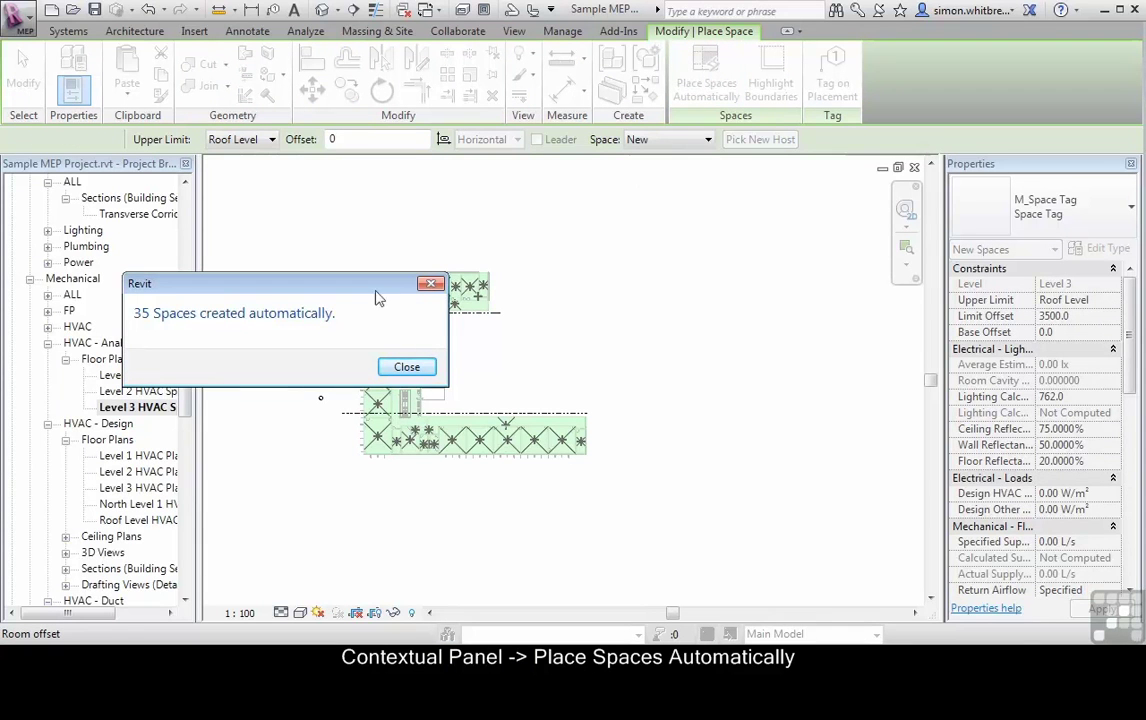
left_click_drag(187, 285, 578, 288)
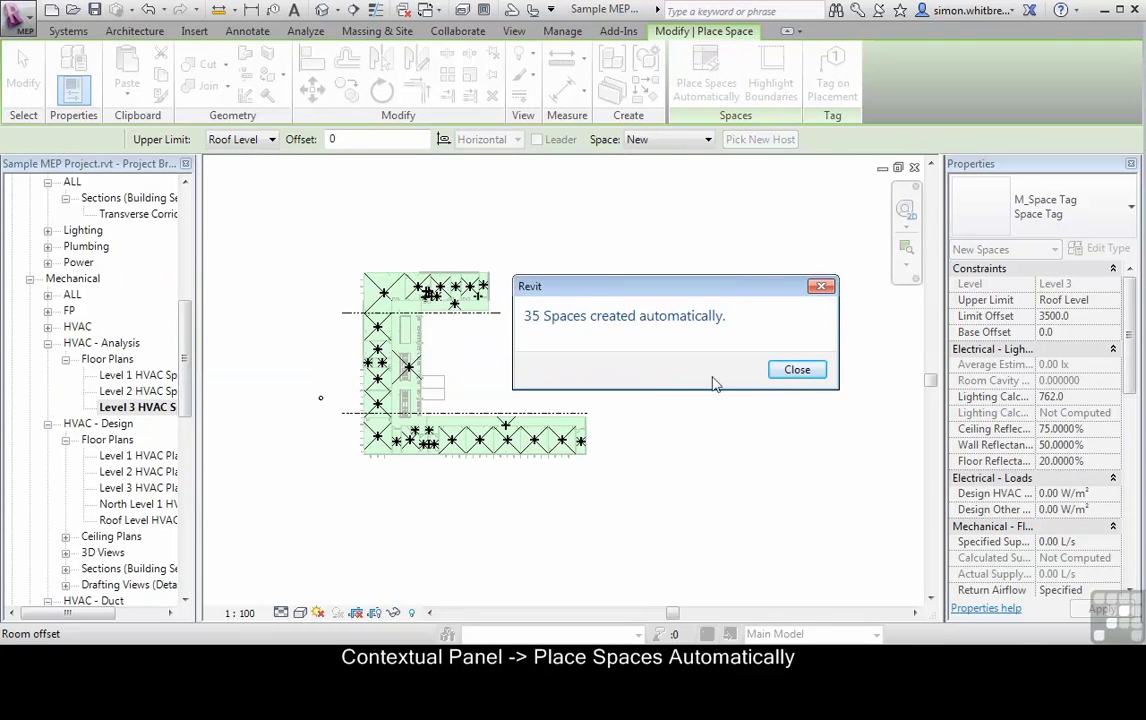
left_click(797, 369)
key("Escape")
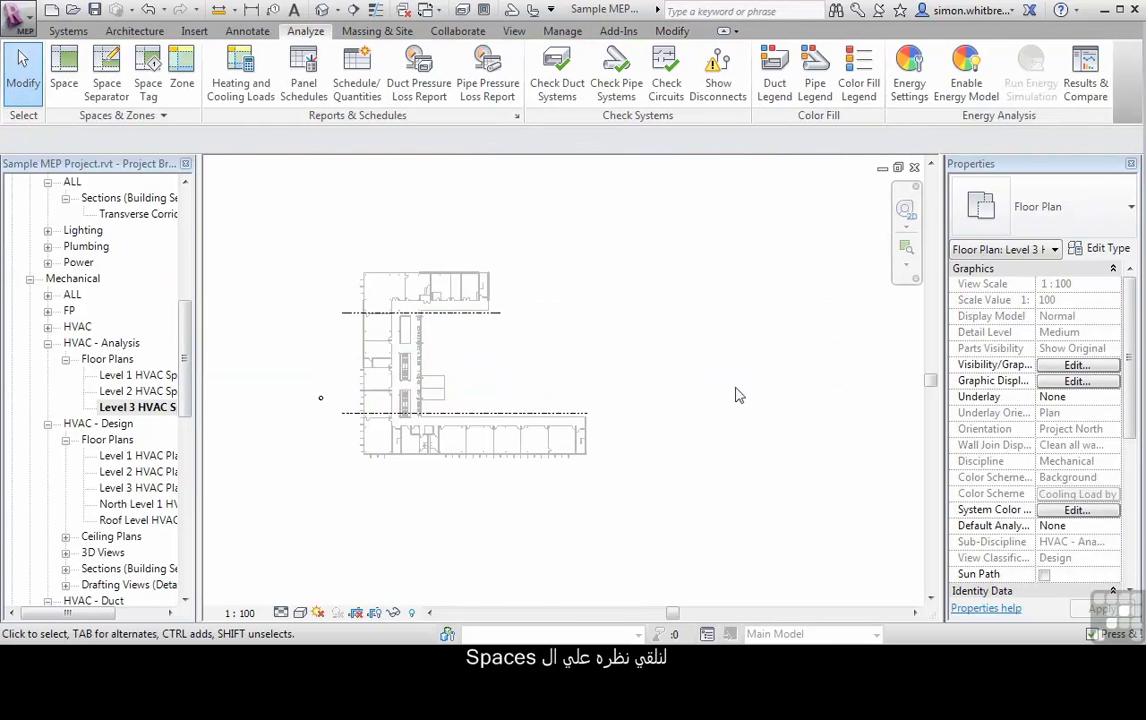
scroll(383, 300, "up", 5)
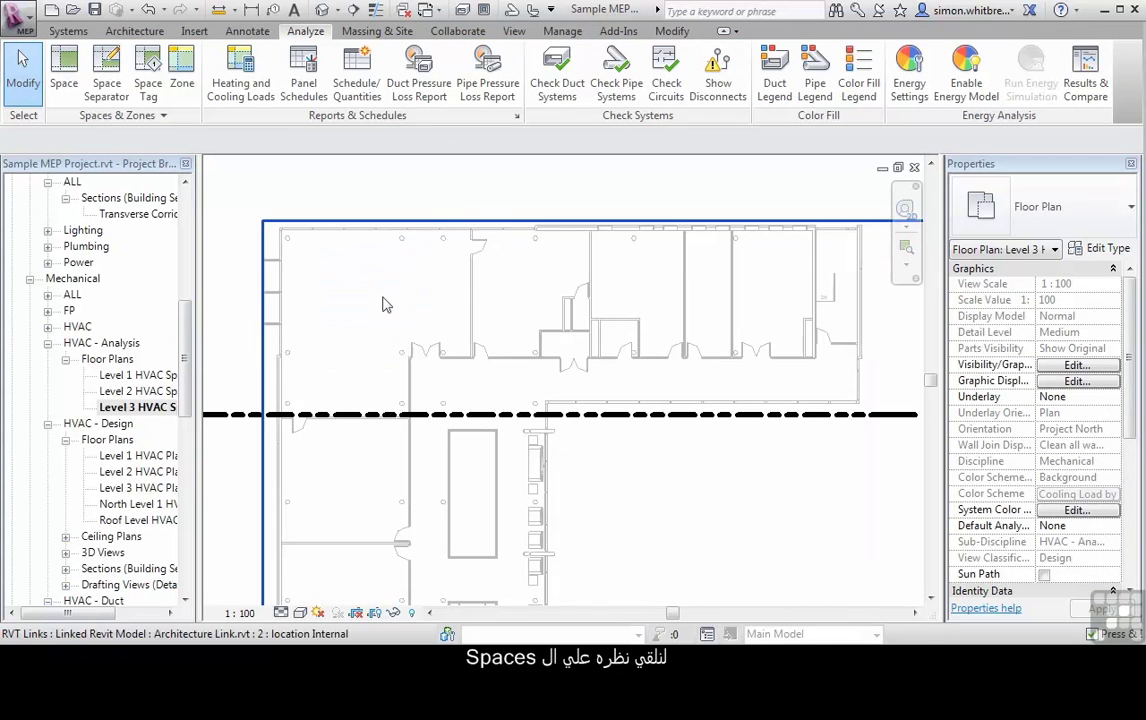
scroll(333, 377, "up", 1)
scroll(333, 377, "up", 1)
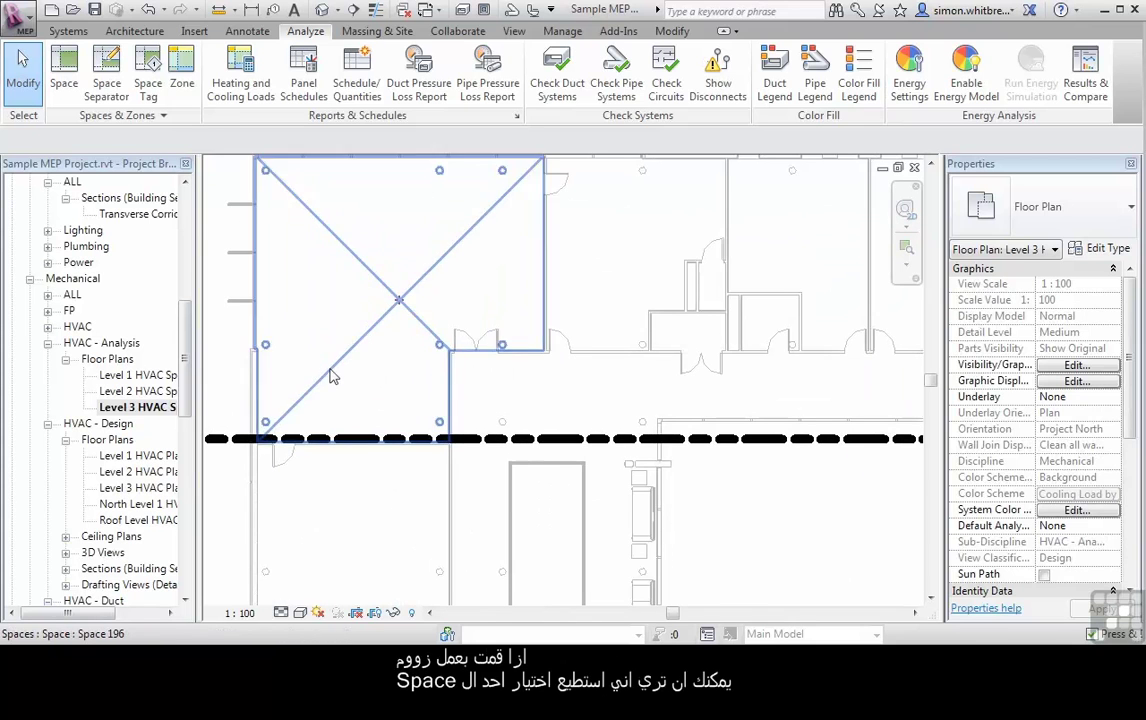
left_click(343, 253)
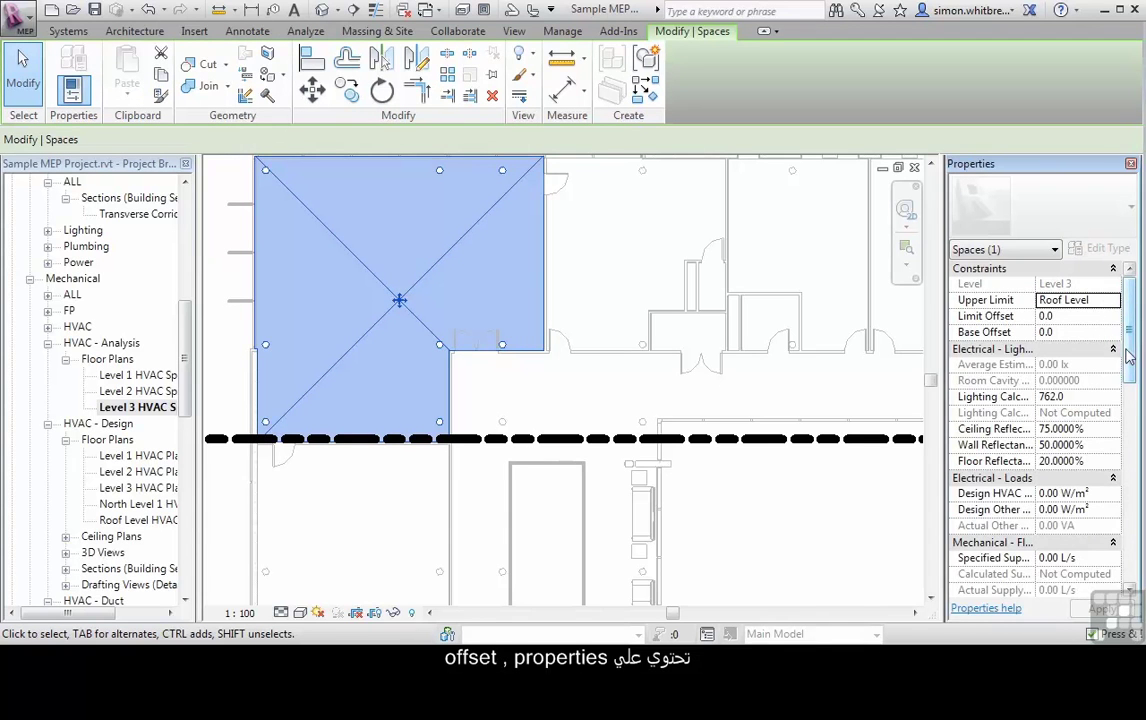
left_click_drag(1128, 335, 1128, 497)
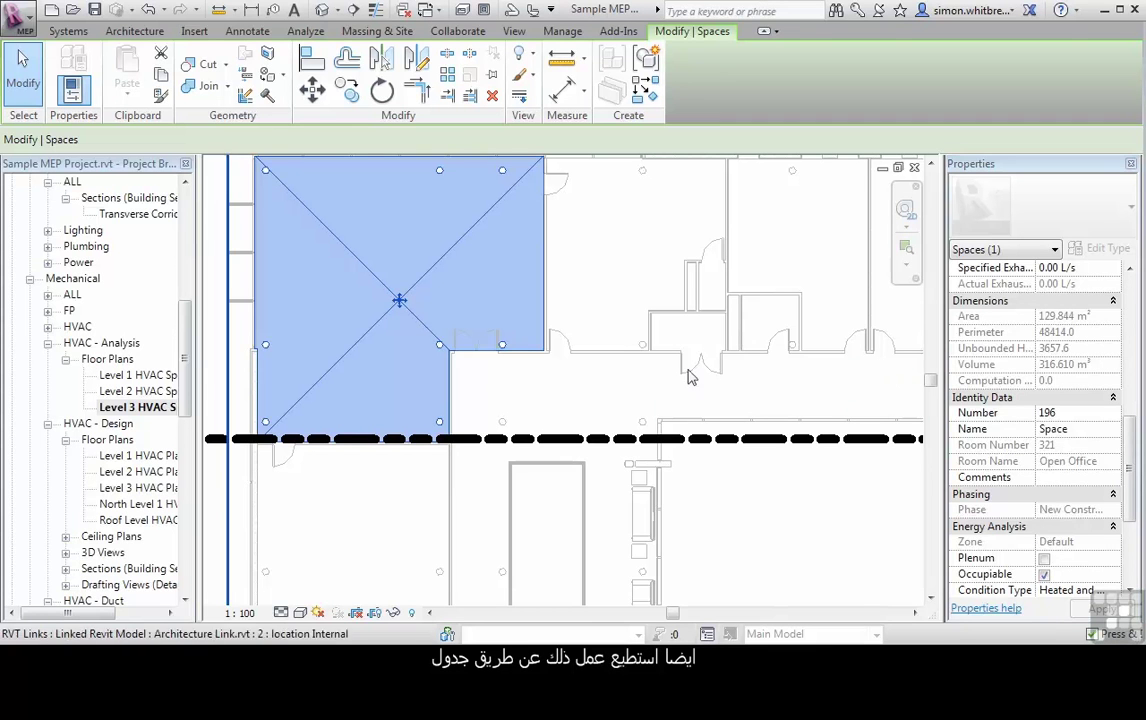
scroll(615, 390, "up", 5)
key("Escape")
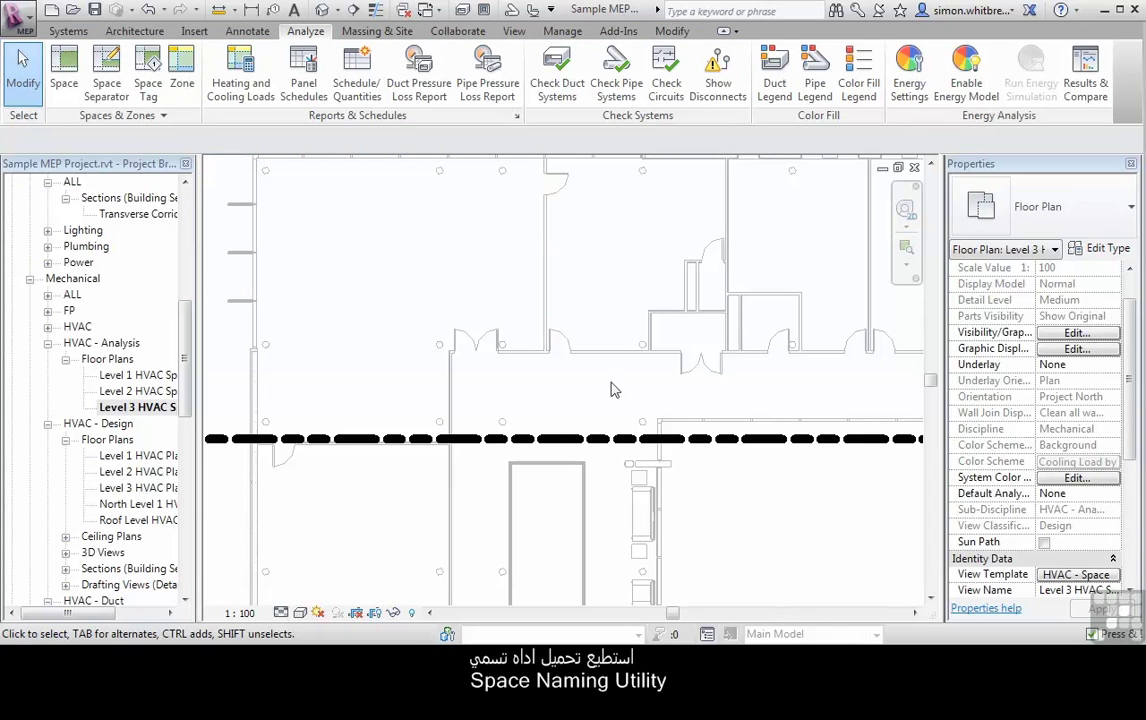
- Run the Space Naming Utility for Names and Numbers on All Levels, accepting the duplicate-number warning
left_click(616, 32)
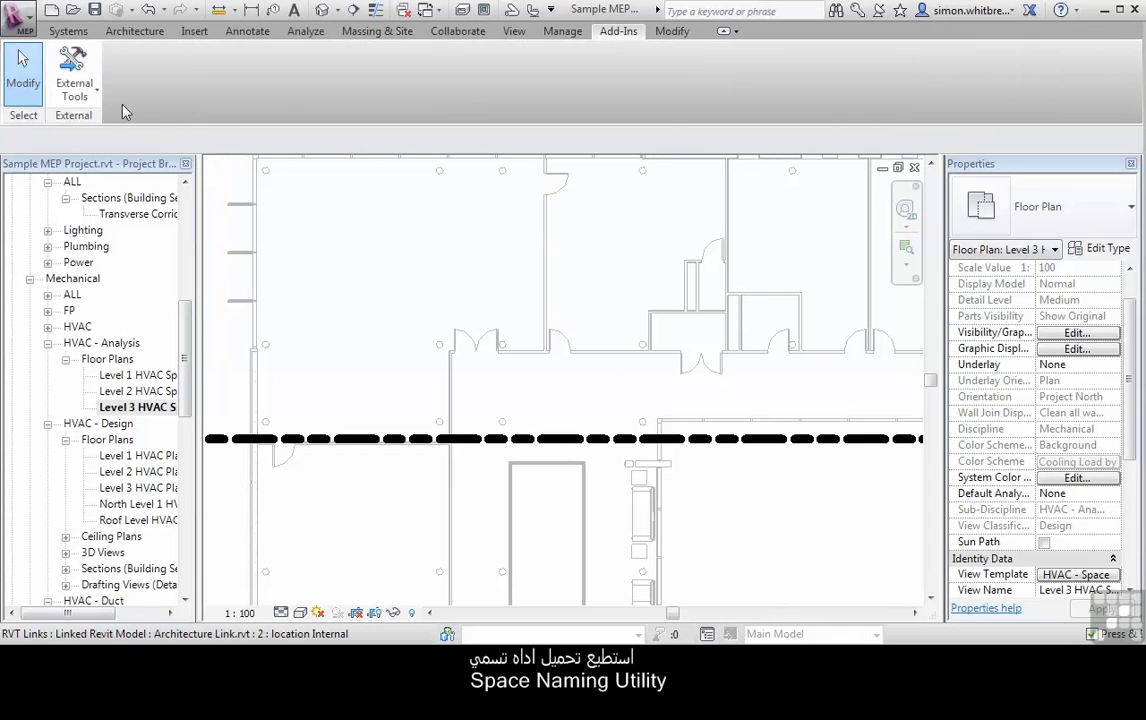
left_click(68, 90)
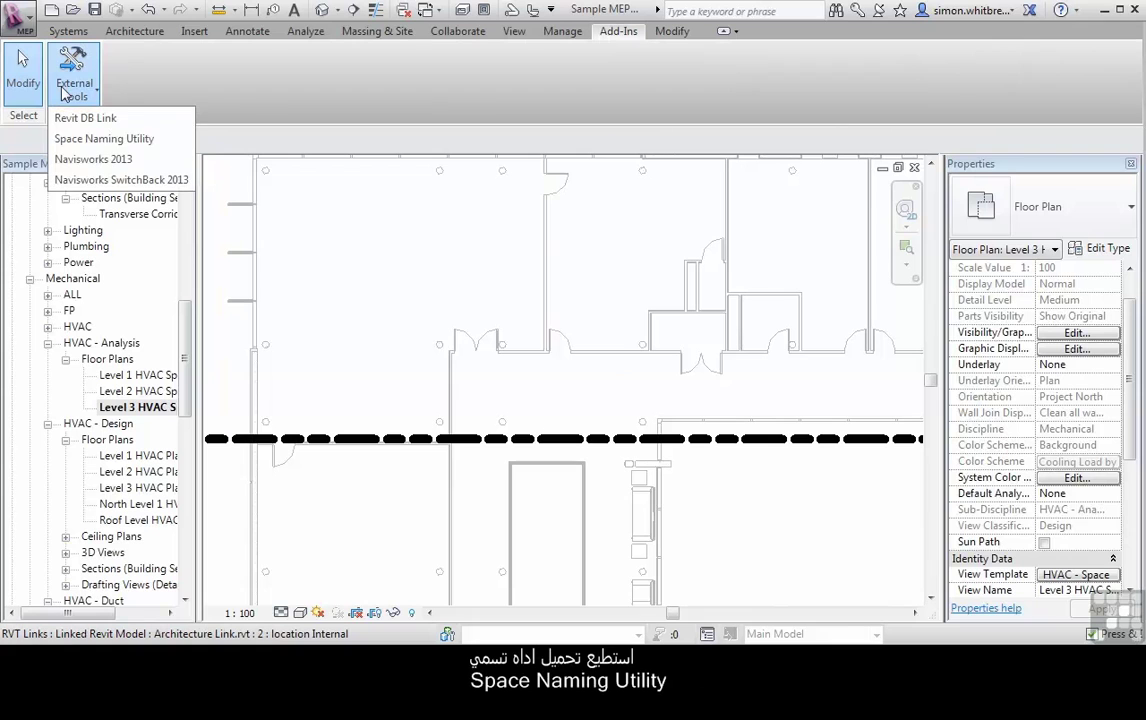
left_click(88, 140)
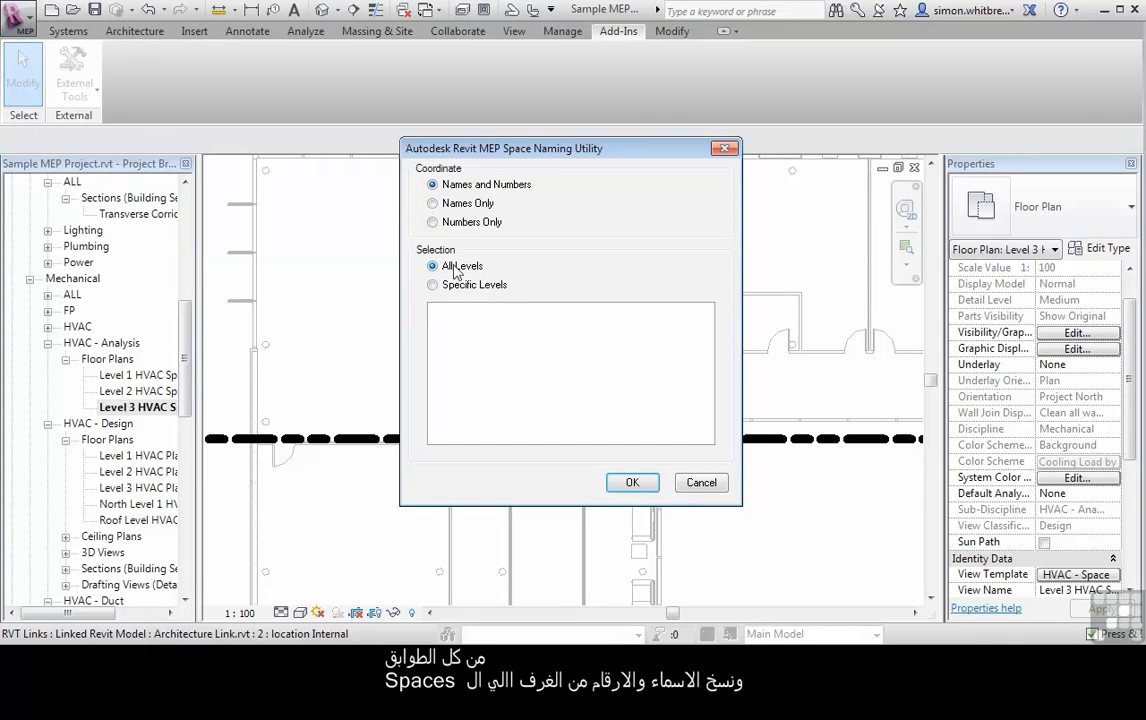
left_click(632, 484)
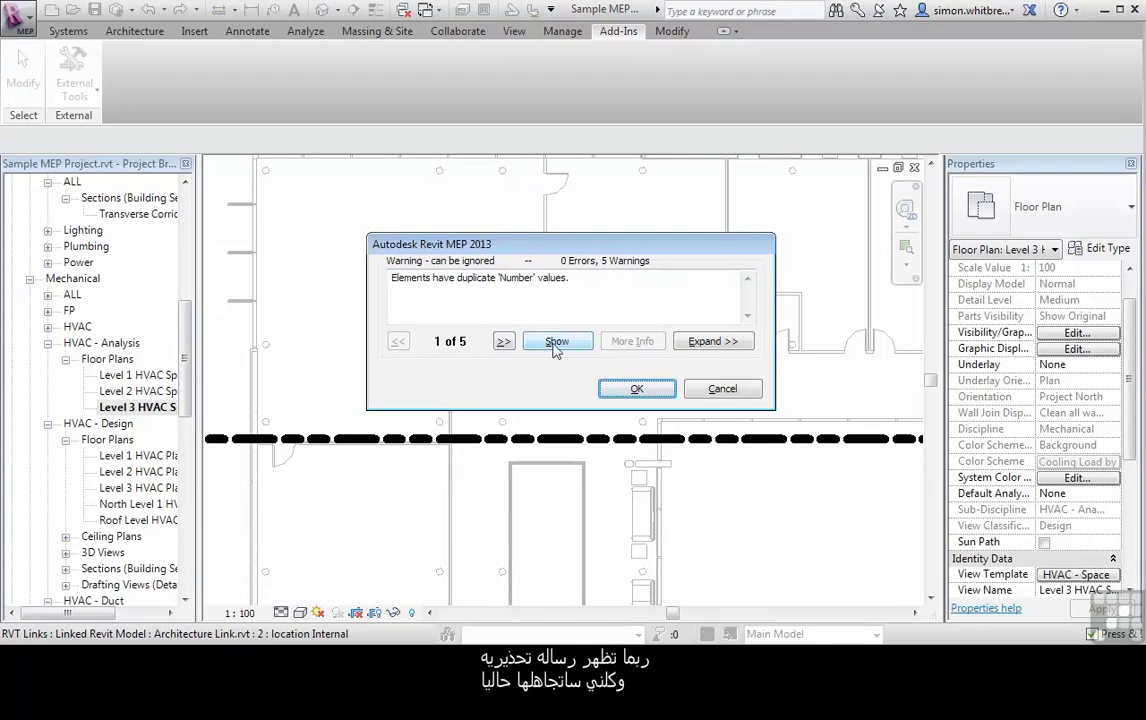
left_click(639, 389)
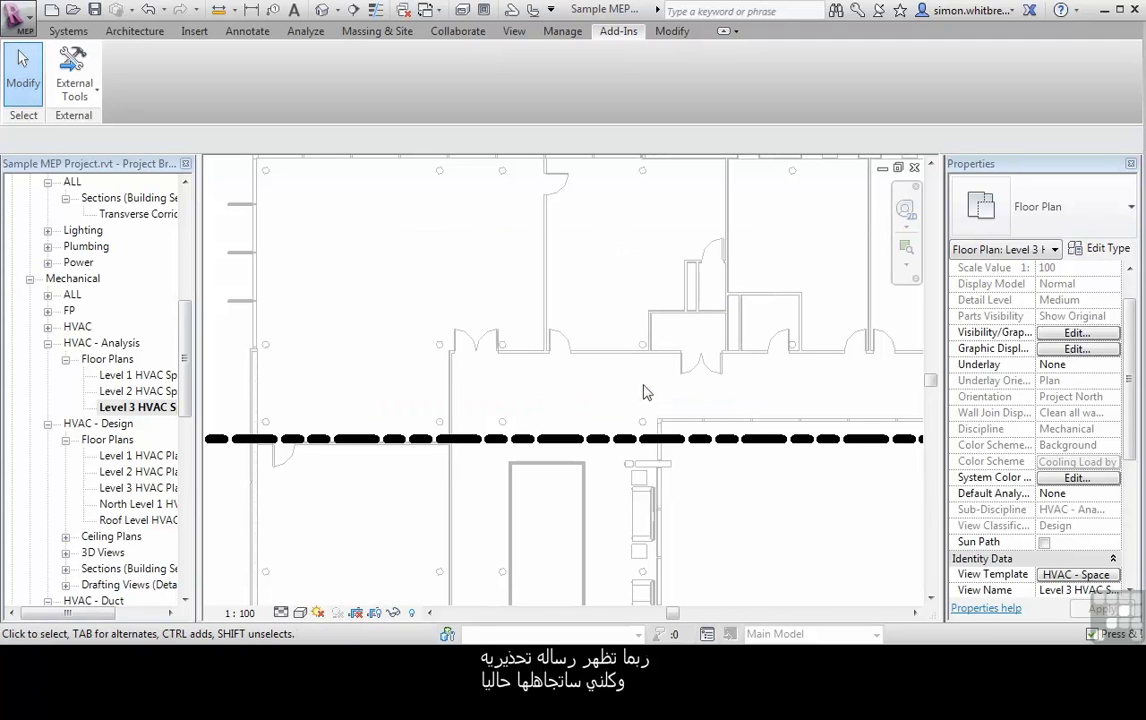
left_click(344, 251)
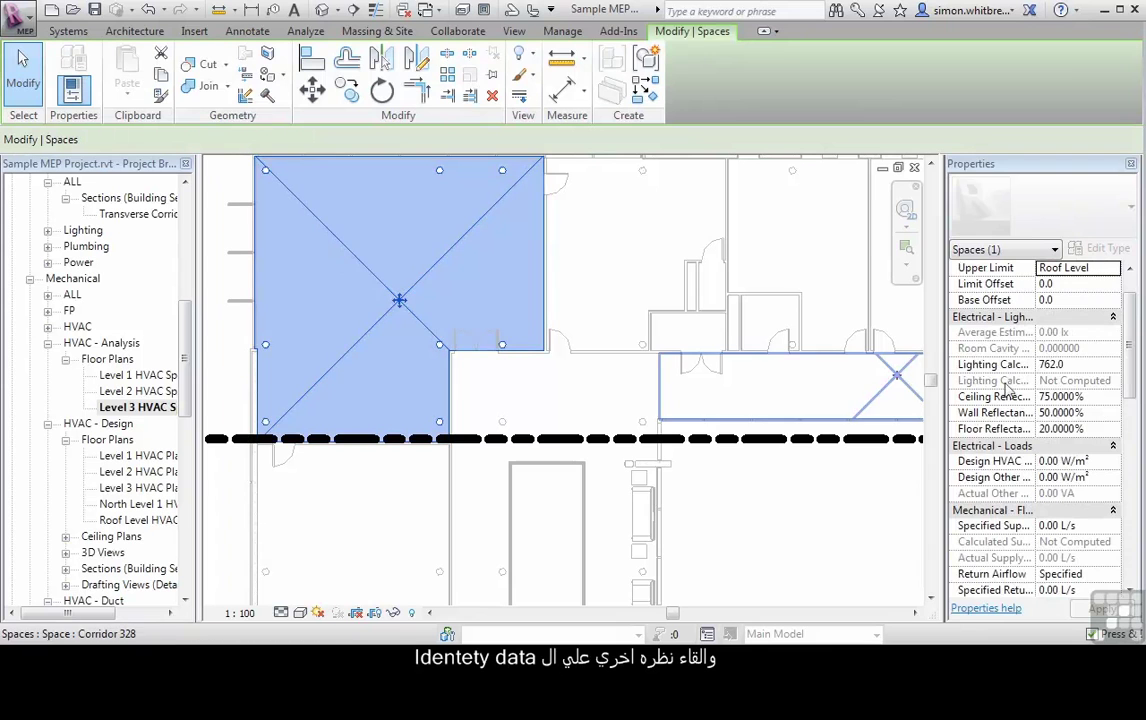
left_click_drag(1131, 373, 1133, 510)
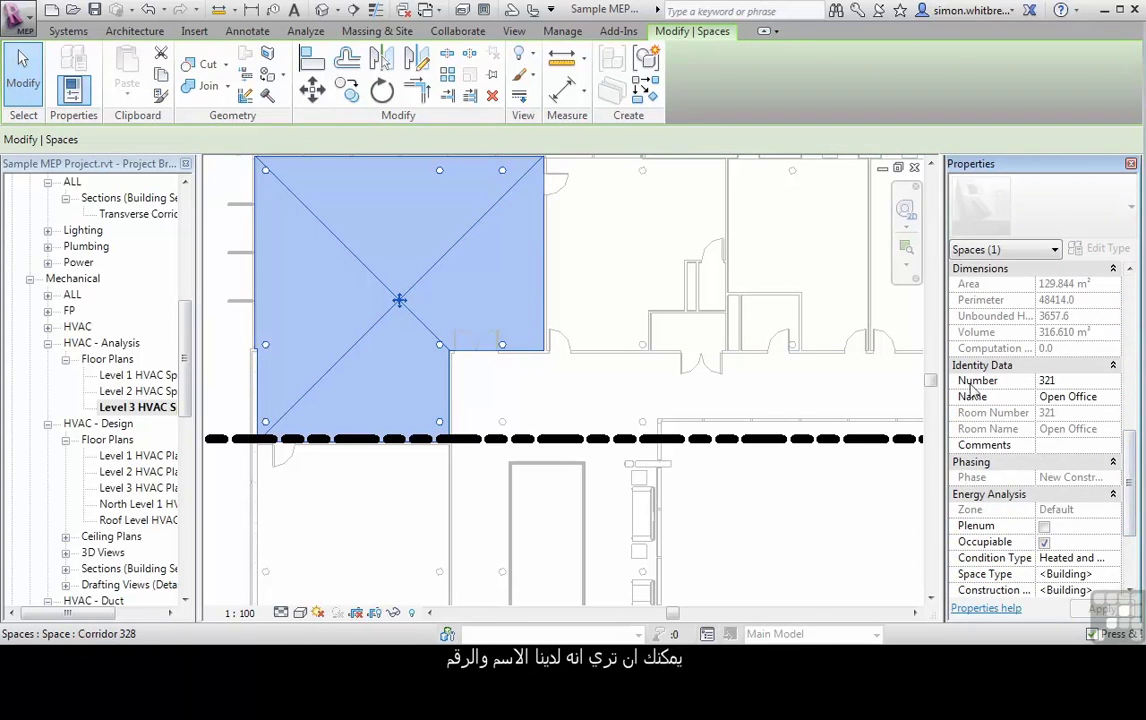